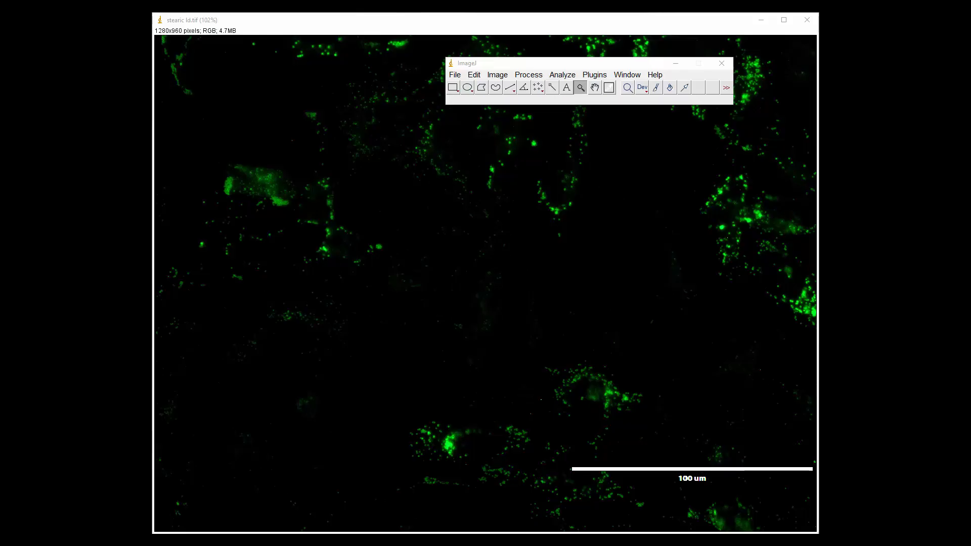
- Bring up the stearic merge.tif image along with the ImageJ main window
{"action": "mouse_move", "coordinate": [211, 529]}
{"action": "left_click", "coordinate": [242, 513]}
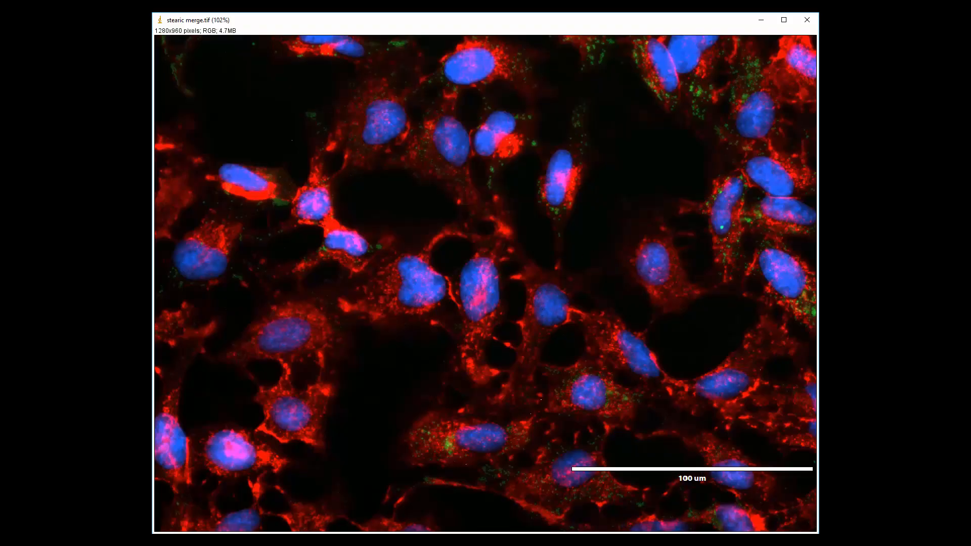
{"action": "mouse_move", "coordinate": [211, 528]}
{"action": "left_click", "coordinate": [179, 508]}
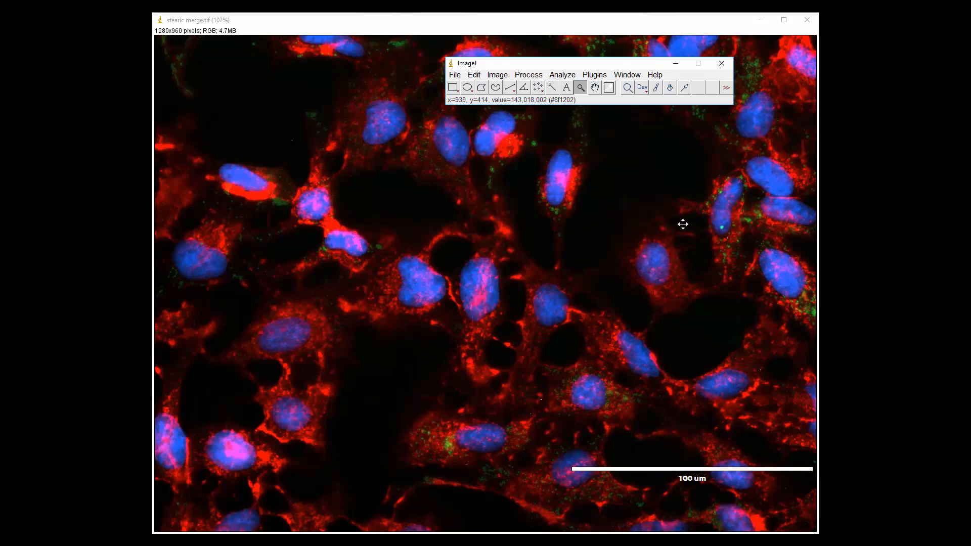
- Mark seven blue nuclei across the middle of the merged image with the Multi-point tool
{"action": "left_click", "coordinate": [538, 89]}
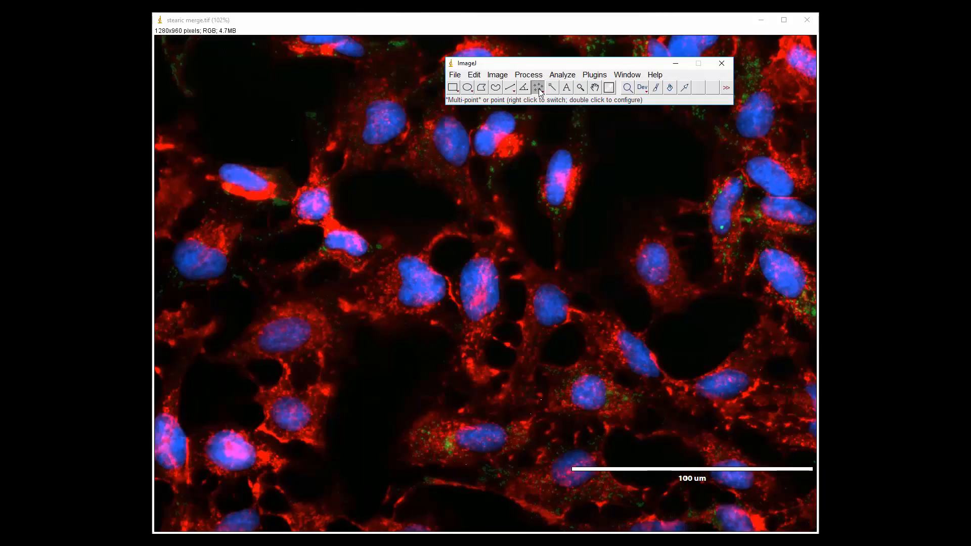
{"action": "left_click", "coordinate": [655, 257]}
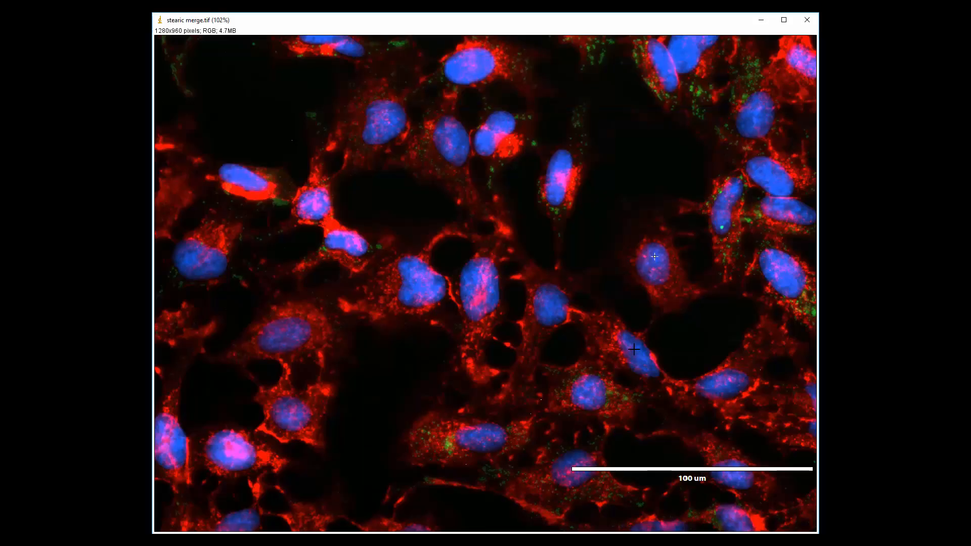
{"action": "left_click", "coordinate": [551, 308]}
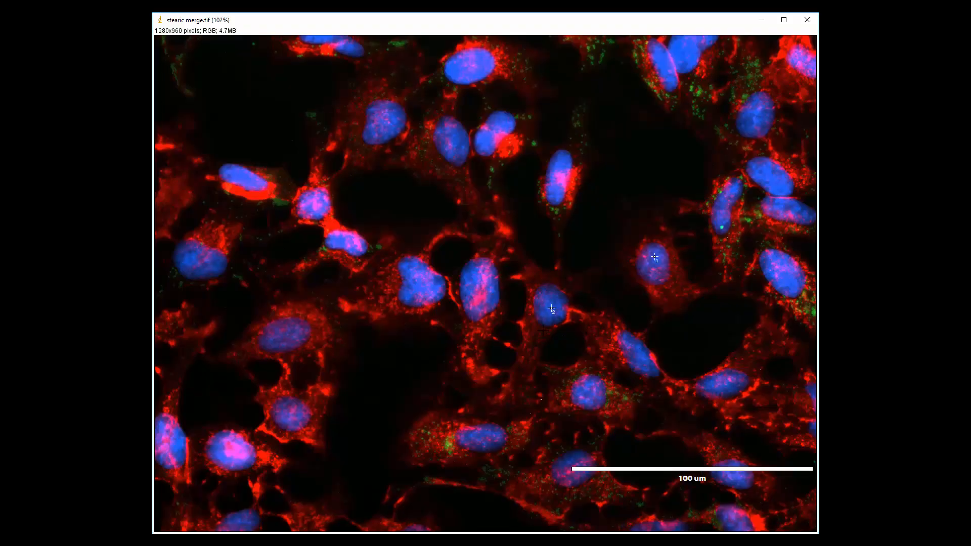
{"action": "left_click", "coordinate": [491, 437]}
{"action": "left_click", "coordinate": [478, 287]}
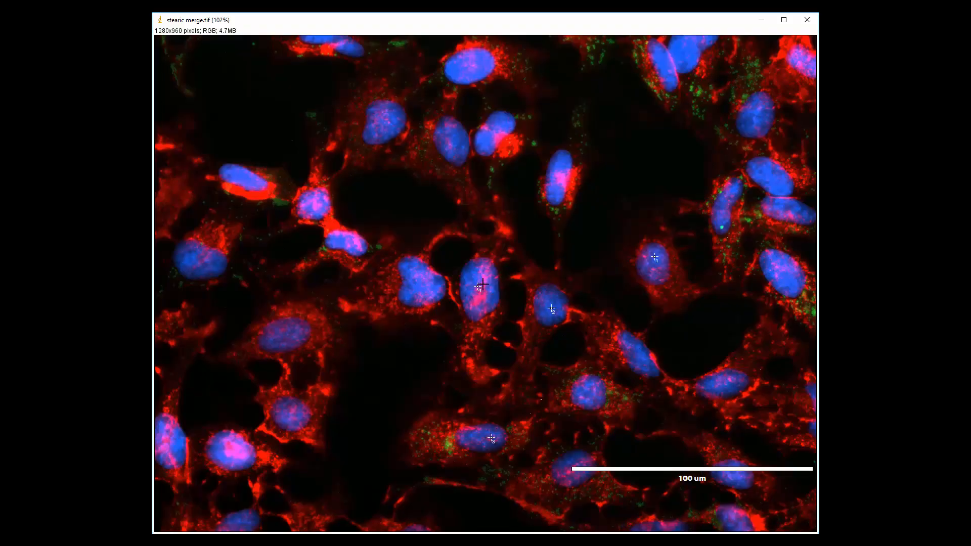
{"action": "left_click", "coordinate": [564, 182]}
{"action": "left_click", "coordinate": [423, 277]}
{"action": "left_click", "coordinate": [293, 337]}
- Look at the file formats offered for saving the marked image and dismiss the list without saving
{"action": "left_click", "coordinate": [197, 539]}
{"action": "left_click", "coordinate": [83, 507]}
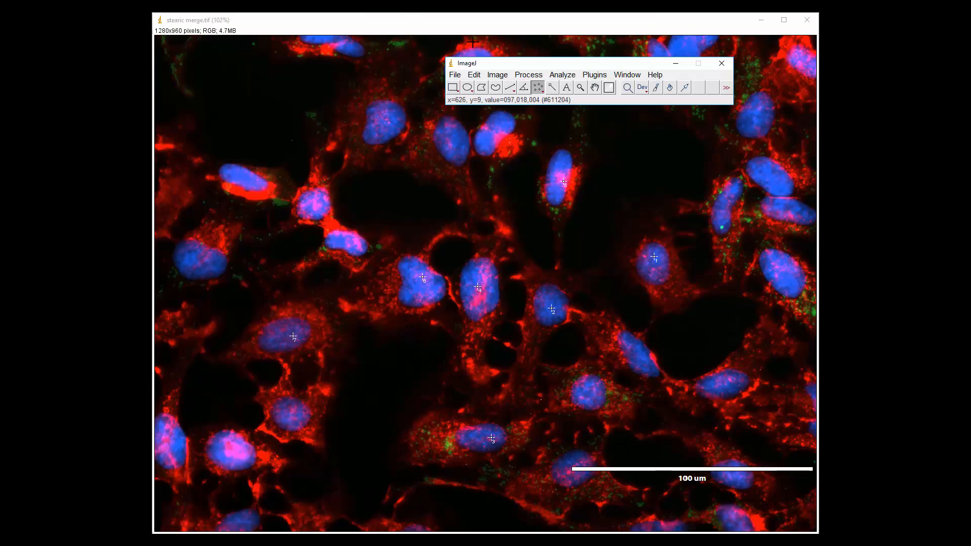
{"action": "left_click", "coordinate": [456, 77]}
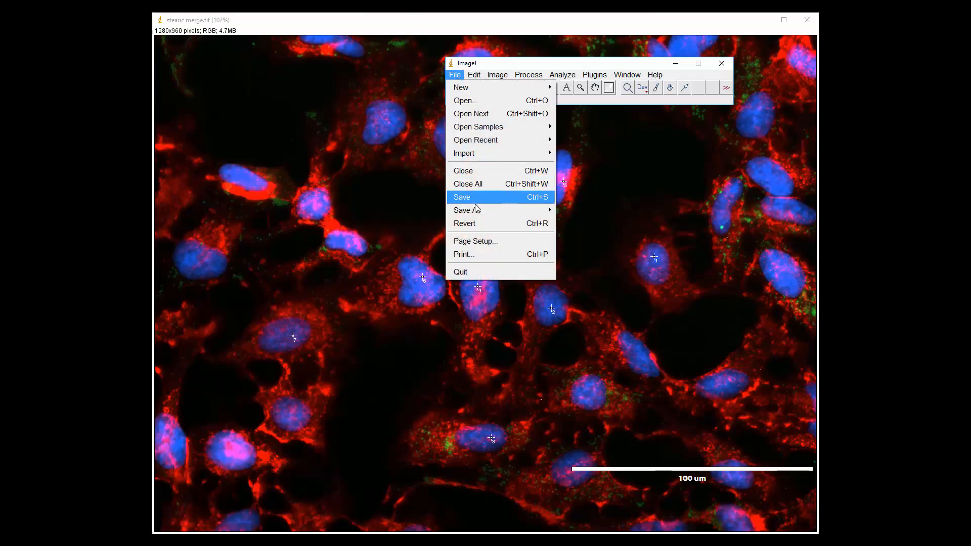
{"action": "mouse_move", "coordinate": [480, 215]}
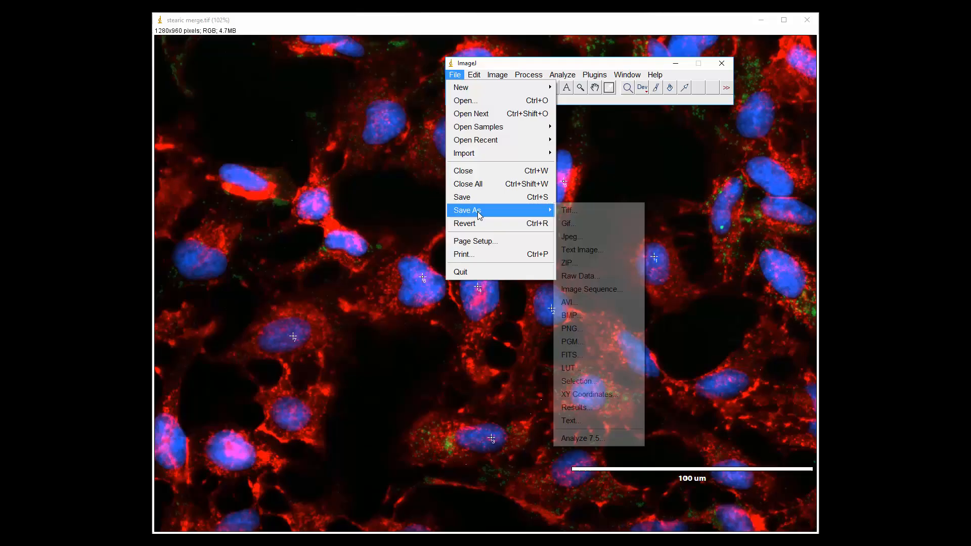
{"action": "left_click", "coordinate": [709, 281]}
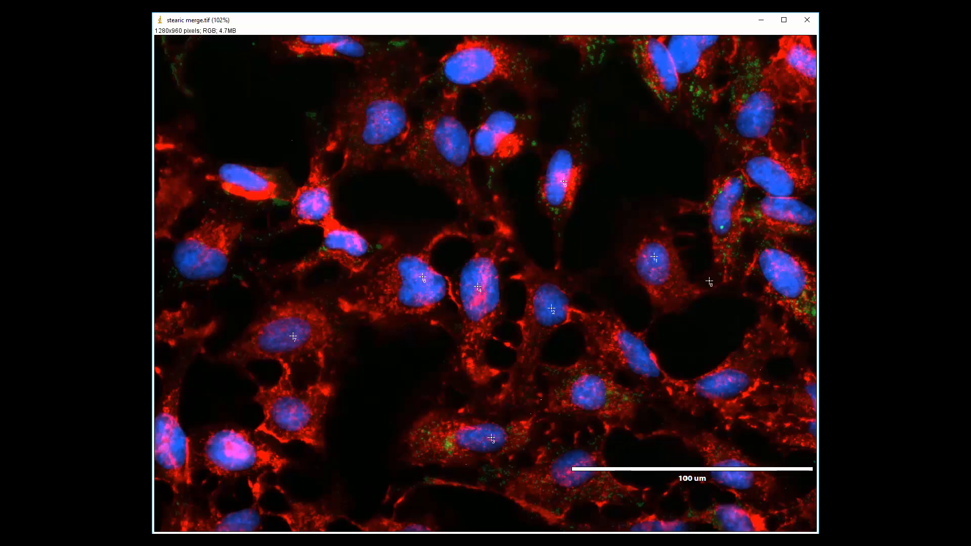
- Switch to the stearic ld.tif image and magnify the lower-middle cell with the bright green cluster to 400%
{"action": "left_click", "coordinate": [186, 543]}
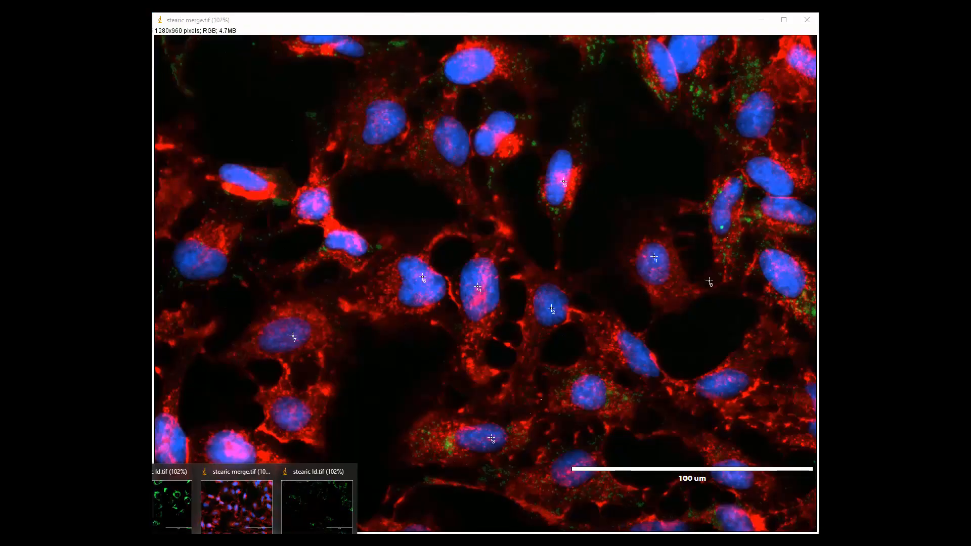
{"action": "left_click", "coordinate": [312, 514]}
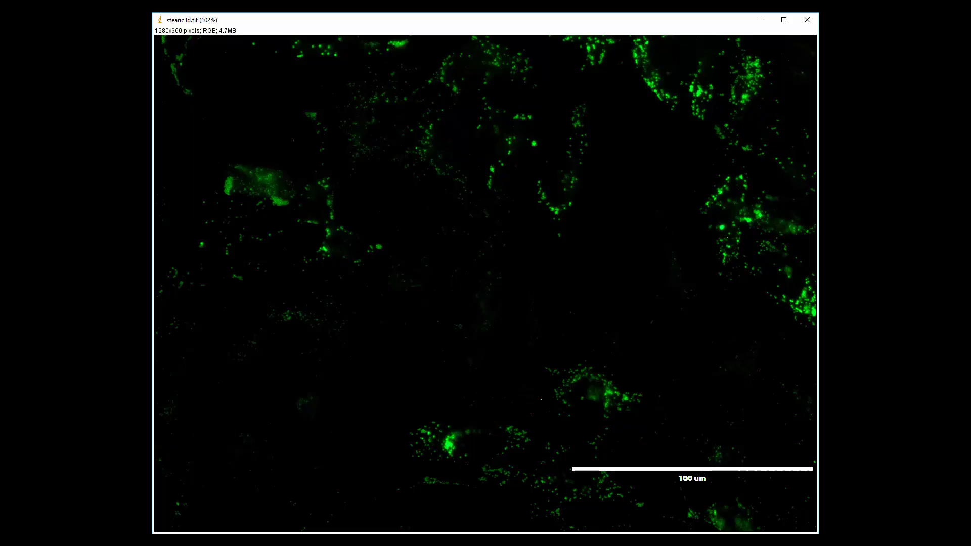
{"action": "left_click", "coordinate": [187, 542]}
{"action": "left_click", "coordinate": [75, 506]}
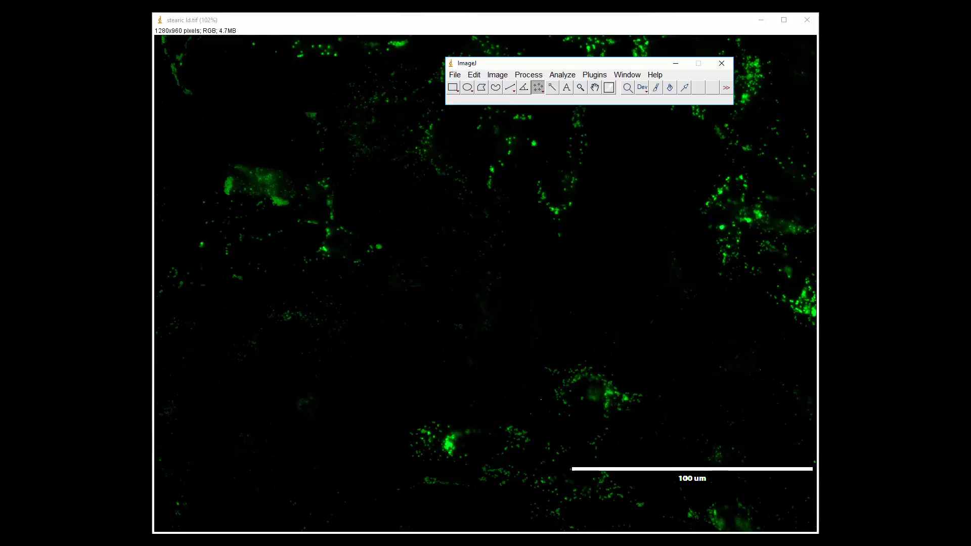
{"action": "left_click", "coordinate": [581, 87]}
{"action": "left_click", "coordinate": [475, 438]}
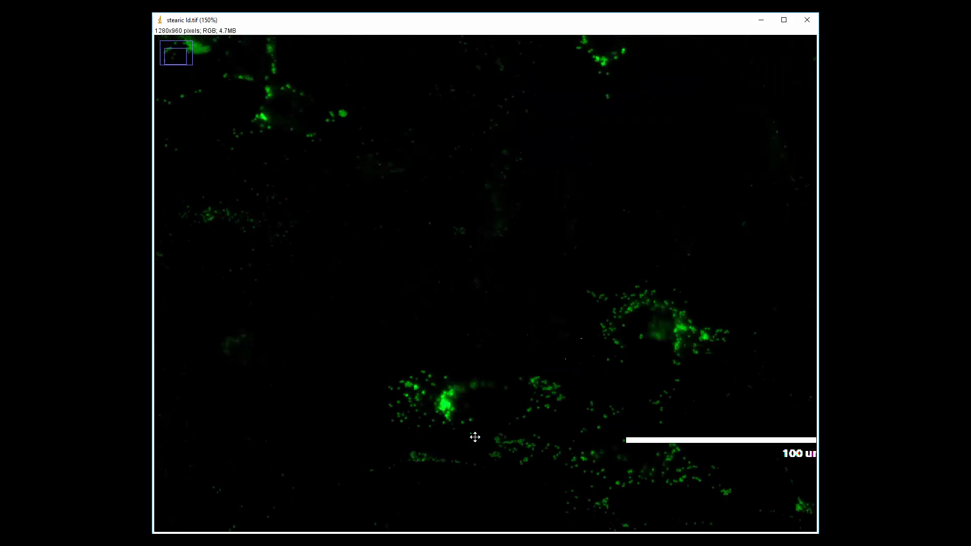
{"action": "left_click", "coordinate": [480, 408]}
{"action": "left_click", "coordinate": [504, 346]}
{"action": "left_click", "coordinate": [480, 301]}
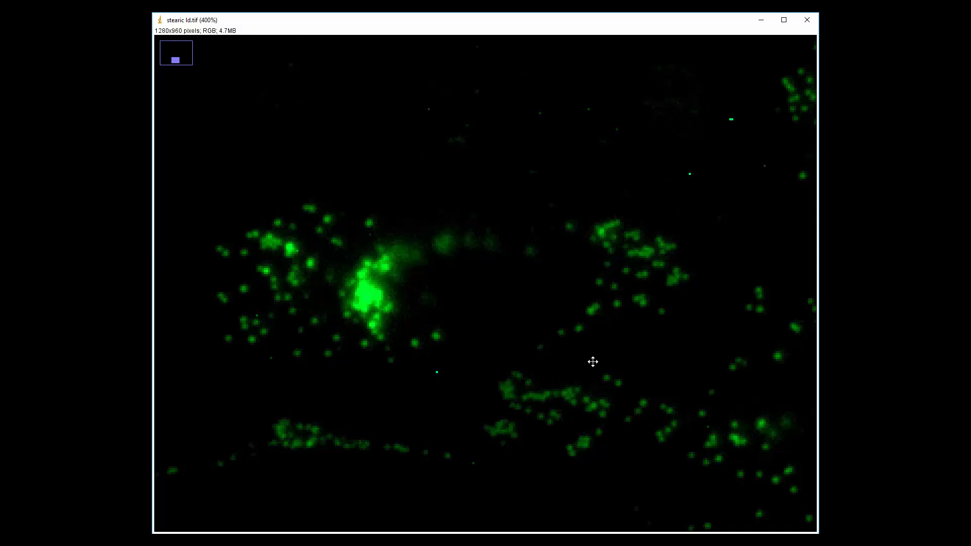
- Mark 44 individual green droplets scattered around the bright cluster with the Multi-point tool
{"action": "left_click", "coordinate": [198, 540]}
{"action": "left_click", "coordinate": [81, 501]}
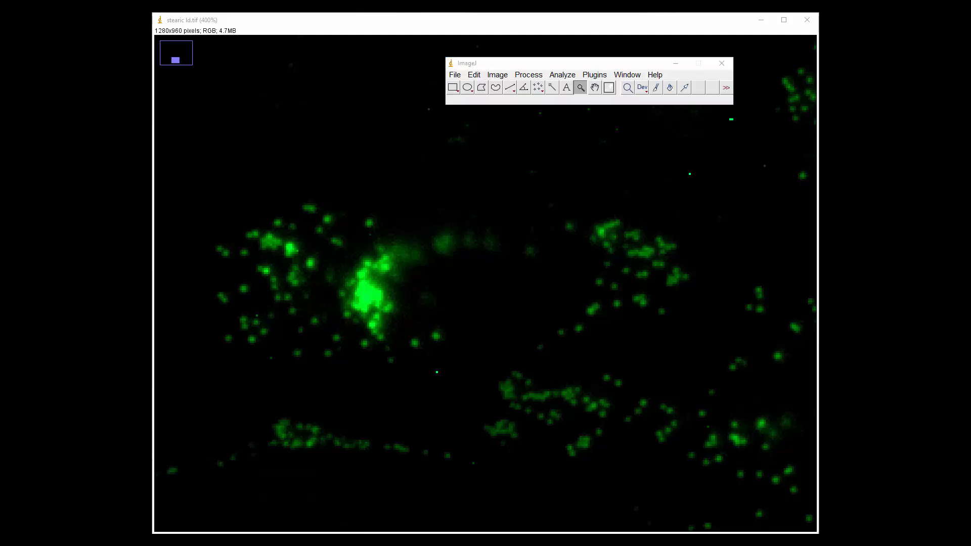
{"action": "left_click", "coordinate": [541, 91]}
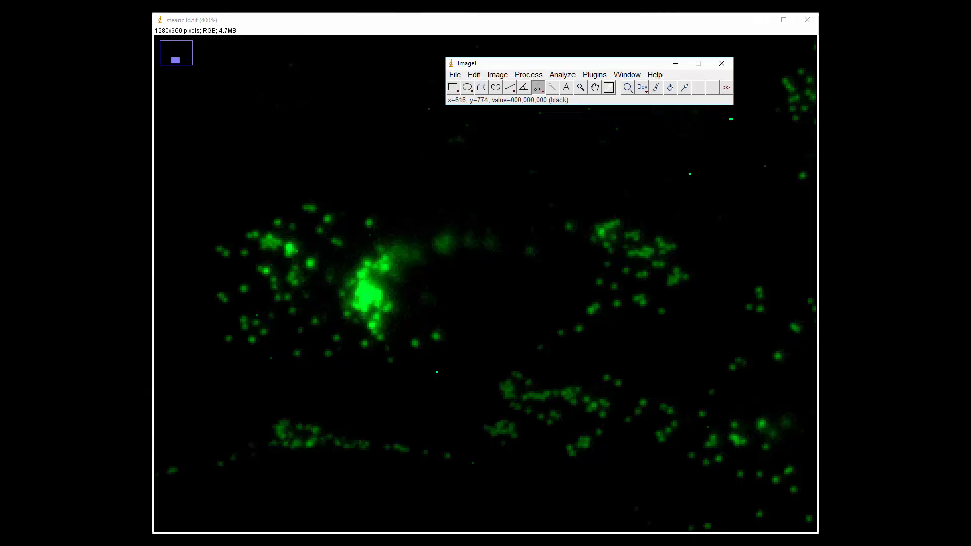
{"action": "left_click", "coordinate": [310, 208]}
{"action": "left_click", "coordinate": [327, 219]}
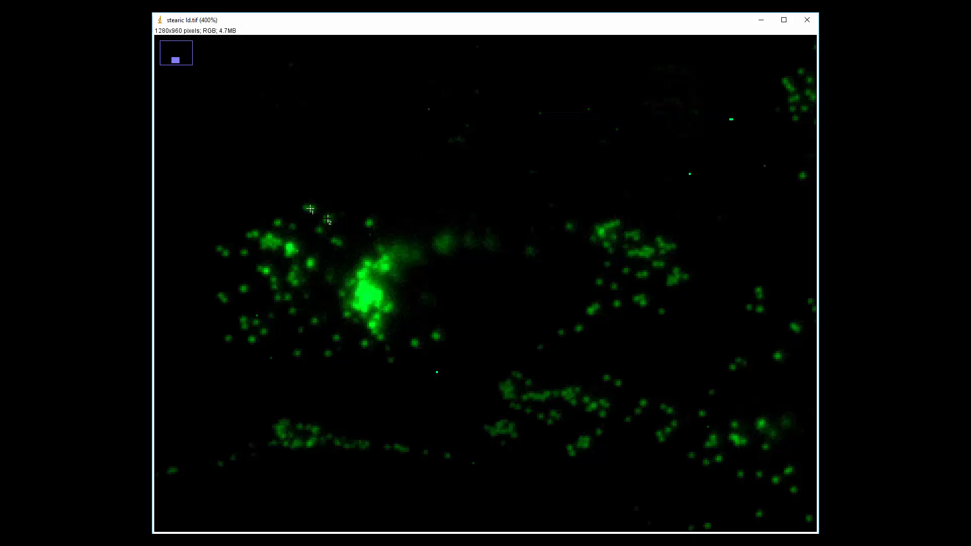
{"action": "left_click", "coordinate": [321, 233]}
{"action": "left_click", "coordinate": [366, 227]}
{"action": "left_click", "coordinate": [313, 265]}
{"action": "left_click", "coordinate": [294, 228]}
{"action": "left_click", "coordinate": [277, 222]}
{"action": "left_click", "coordinate": [256, 235]}
{"action": "left_click", "coordinate": [250, 236]}
{"action": "left_click", "coordinate": [245, 253]}
{"action": "left_click", "coordinate": [225, 254]}
{"action": "left_click", "coordinate": [219, 247]}
{"action": "left_click", "coordinate": [245, 288]}
{"action": "left_click", "coordinate": [223, 300]}
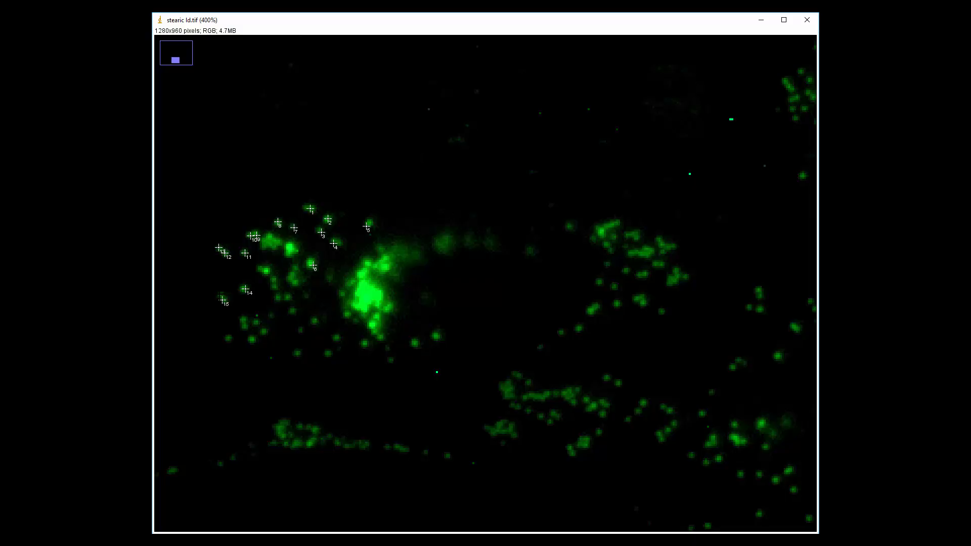
{"action": "left_click", "coordinate": [218, 292]}
{"action": "left_click", "coordinate": [257, 268]}
{"action": "left_click", "coordinate": [264, 269]}
{"action": "left_click", "coordinate": [270, 278]}
{"action": "left_click", "coordinate": [271, 286]}
{"action": "left_click", "coordinate": [279, 300]}
{"action": "left_click", "coordinate": [290, 297]}
{"action": "left_click", "coordinate": [295, 312]}
{"action": "left_click", "coordinate": [272, 315]}
{"action": "left_click", "coordinate": [266, 330]}
{"action": "left_click", "coordinate": [256, 321]}
{"action": "left_click", "coordinate": [240, 317]}
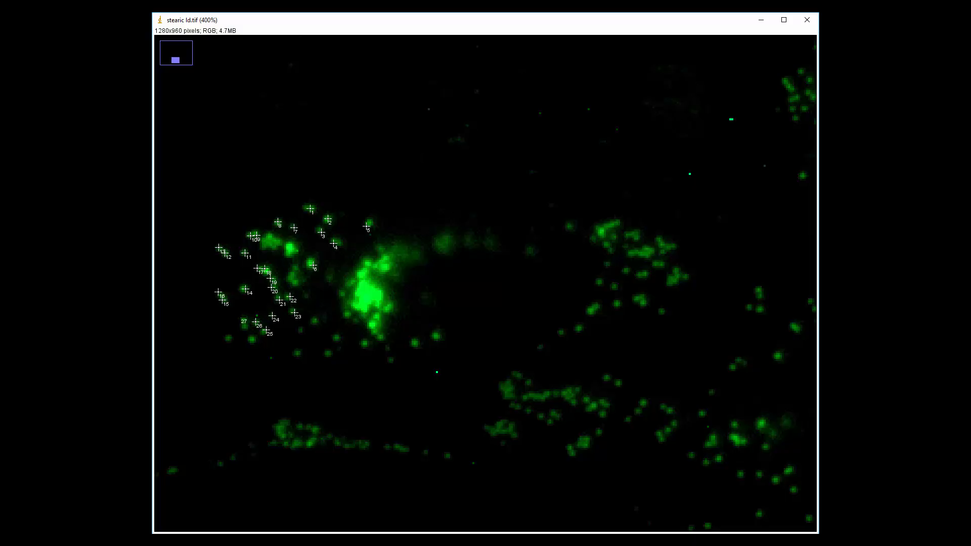
{"action": "left_click", "coordinate": [244, 324]}
{"action": "left_click", "coordinate": [248, 341]}
{"action": "left_click", "coordinate": [235, 342]}
{"action": "left_click", "coordinate": [298, 354]}
{"action": "left_click", "coordinate": [300, 324]}
{"action": "left_click", "coordinate": [314, 321]}
{"action": "left_click", "coordinate": [336, 335]}
{"action": "left_click", "coordinate": [327, 355]}
{"action": "left_click", "coordinate": [364, 343]}
{"action": "left_click", "coordinate": [385, 361]}
{"action": "left_click", "coordinate": [383, 352]}
{"action": "left_click", "coordinate": [412, 344]}
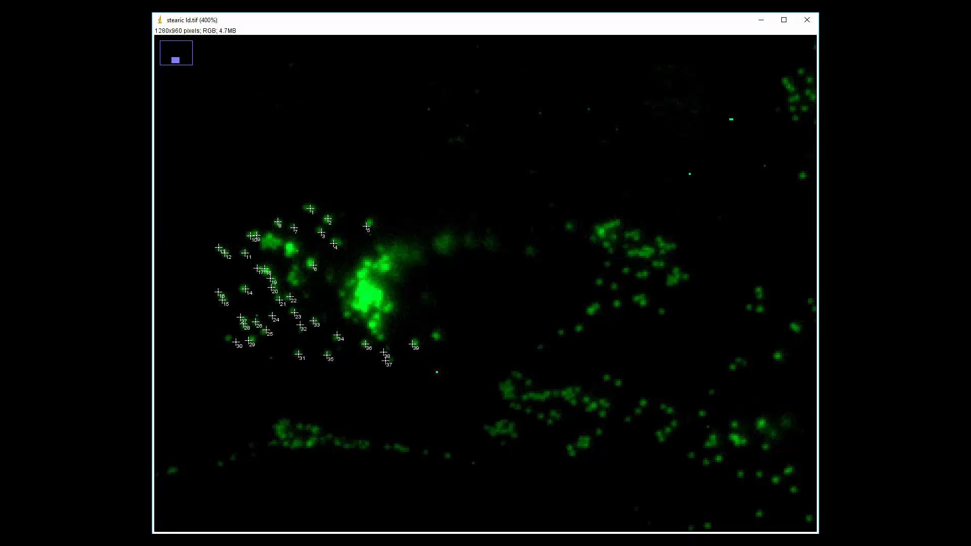
{"action": "left_click", "coordinate": [441, 338]}
{"action": "left_click", "coordinate": [297, 283]}
{"action": "left_click", "coordinate": [288, 281]}
{"action": "left_click", "coordinate": [291, 276]}
{"action": "left_click", "coordinate": [294, 269]}
- At 800% magnification, add five more points on the clumped and faint droplets left of the bright green mass
{"action": "scroll", "coordinate": [284, 267], "scroll_direction": "up", "scroll_amount": 2}
{"action": "scroll", "coordinate": [282, 266], "scroll_direction": "up", "scroll_amount": 1}
{"action": "scroll", "coordinate": [281, 267], "scroll_direction": "down", "scroll_amount": 1}
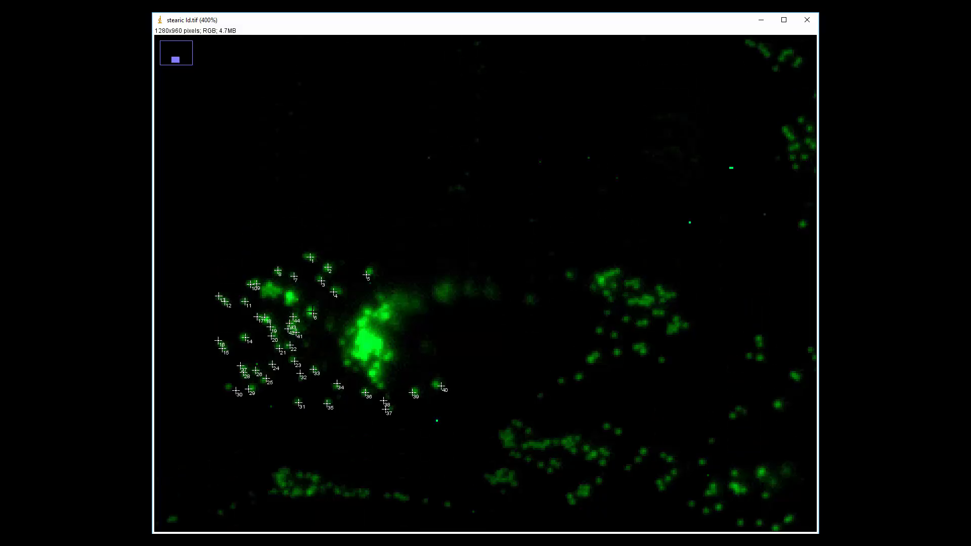
{"action": "left_click", "coordinate": [167, 541]}
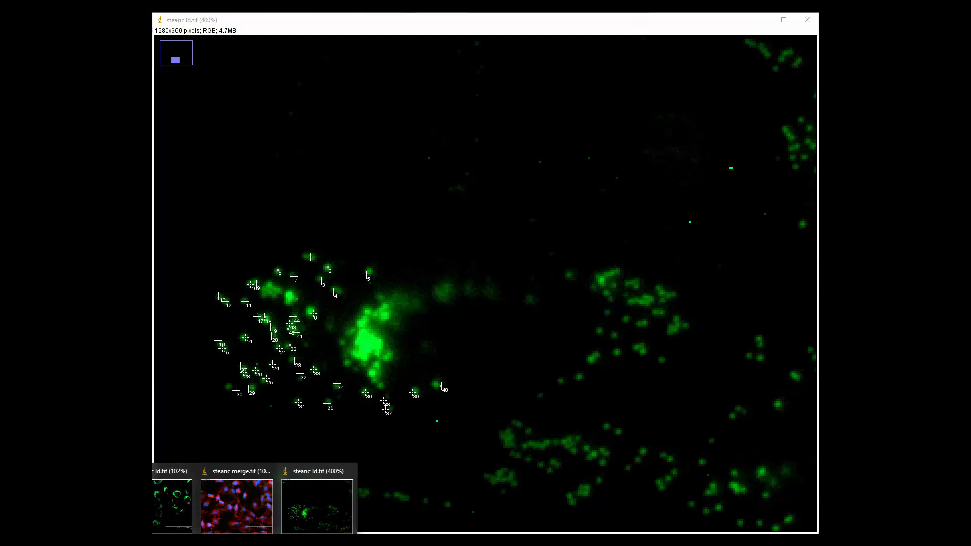
{"action": "left_click", "coordinate": [81, 498]}
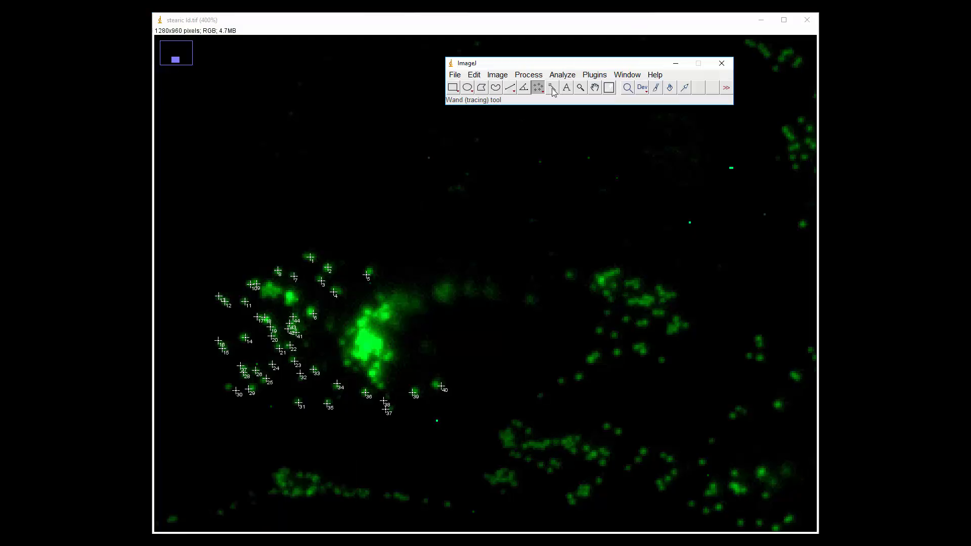
{"action": "left_click", "coordinate": [580, 88]}
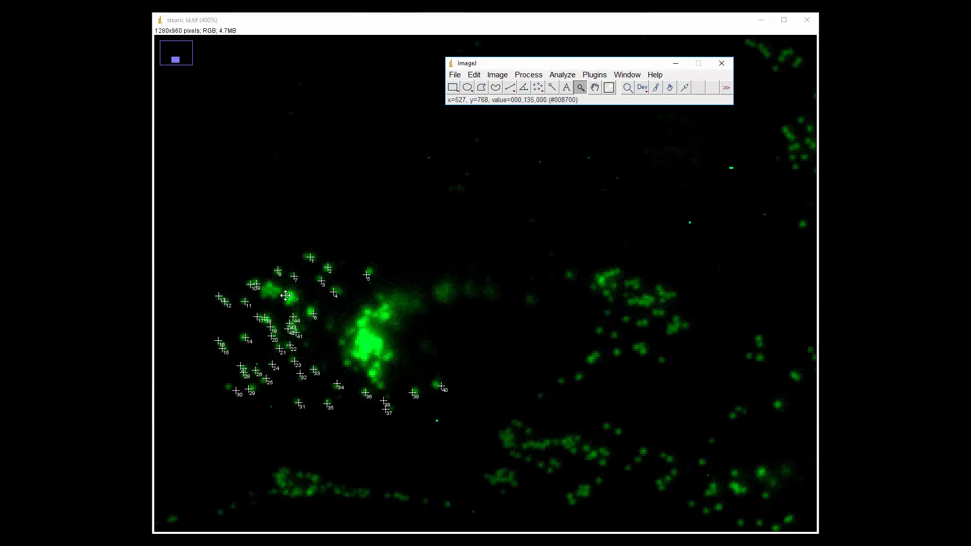
{"action": "left_click", "coordinate": [288, 297]}
{"action": "left_click", "coordinate": [498, 299]}
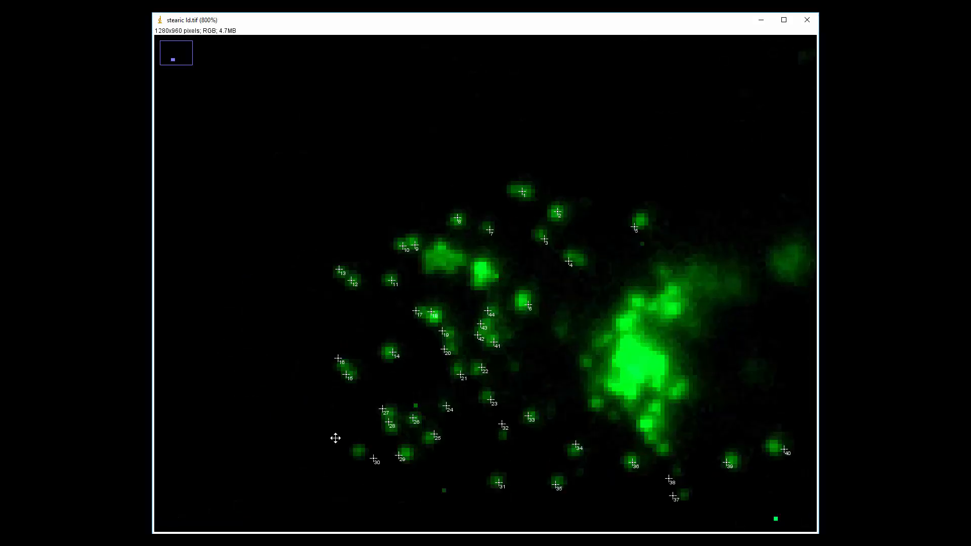
{"action": "left_click", "coordinate": [198, 541]}
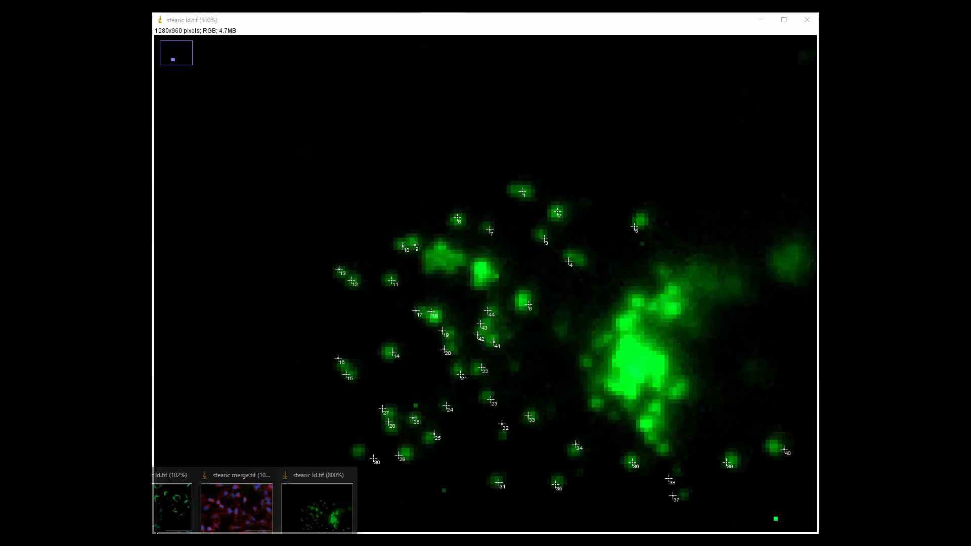
{"action": "left_click", "coordinate": [81, 505]}
{"action": "left_click", "coordinate": [539, 90]}
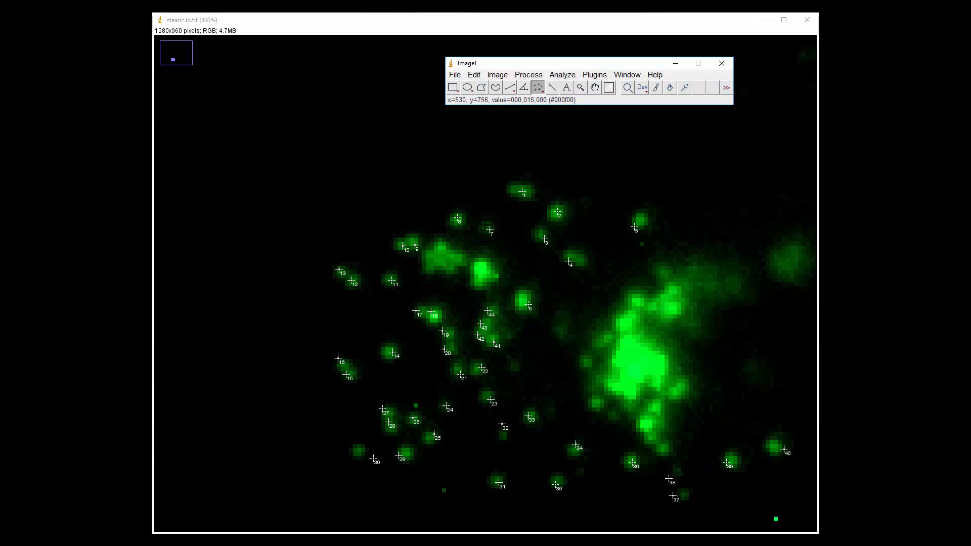
{"action": "left_click", "coordinate": [484, 272]}
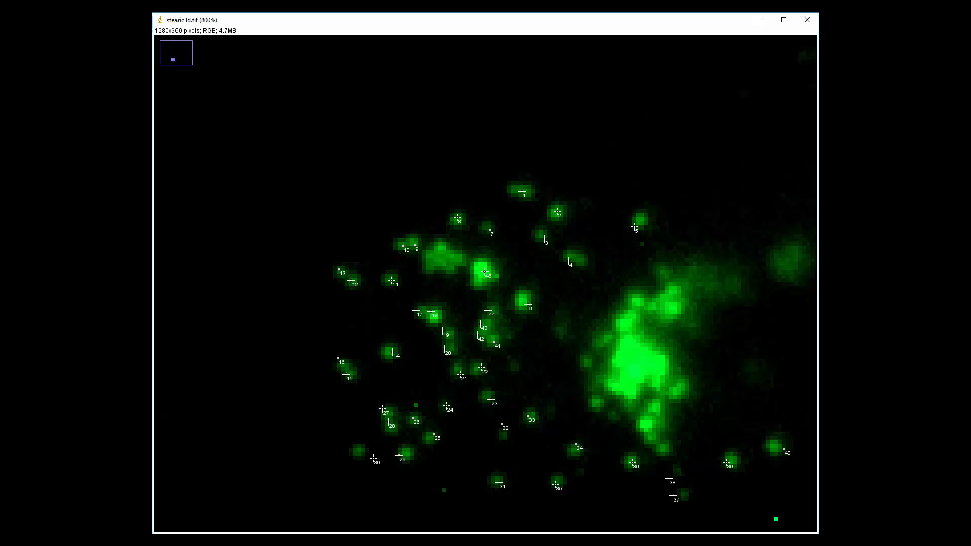
{"action": "left_click", "coordinate": [458, 262]}
{"action": "left_click", "coordinate": [441, 255]}
{"action": "left_click", "coordinate": [563, 328]}
{"action": "left_click", "coordinate": [517, 366]}
- Mark the droplets along the edges and throughout the interior of the bright green mass with multi-point markers
{"action": "left_click", "coordinate": [666, 447]}
{"action": "left_click", "coordinate": [656, 442]}
{"action": "left_click", "coordinate": [651, 429]}
{"action": "left_click", "coordinate": [662, 406]}
{"action": "left_click", "coordinate": [675, 396]}
{"action": "left_click", "coordinate": [613, 417]}
{"action": "left_click", "coordinate": [594, 402]}
{"action": "left_click", "coordinate": [589, 367]}
{"action": "left_click", "coordinate": [606, 340]}
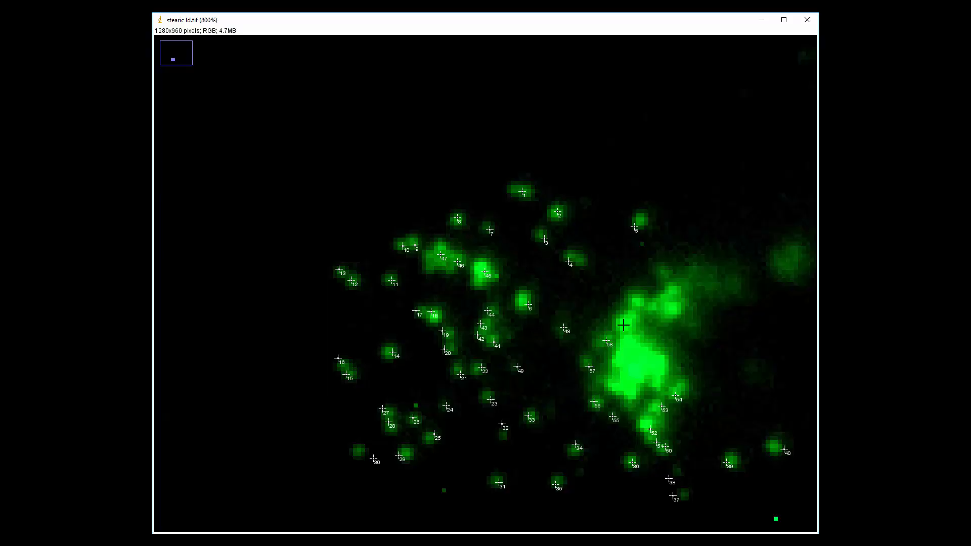
{"action": "left_click", "coordinate": [624, 325]}
{"action": "left_click", "coordinate": [633, 318]}
{"action": "left_click", "coordinate": [641, 300]}
{"action": "left_click", "coordinate": [653, 309]}
{"action": "left_click", "coordinate": [675, 311]}
{"action": "left_click", "coordinate": [675, 288]}
{"action": "left_click", "coordinate": [665, 276]}
{"action": "left_click", "coordinate": [651, 375]}
{"action": "left_click", "coordinate": [652, 367]}
{"action": "left_click", "coordinate": [640, 354]}
{"action": "left_click", "coordinate": [633, 344]}
{"action": "left_click", "coordinate": [626, 344]}
{"action": "left_click", "coordinate": [623, 363]}
{"action": "left_click", "coordinate": [626, 365]}
{"action": "left_click", "coordinate": [649, 381]}
{"action": "left_click", "coordinate": [634, 365]}
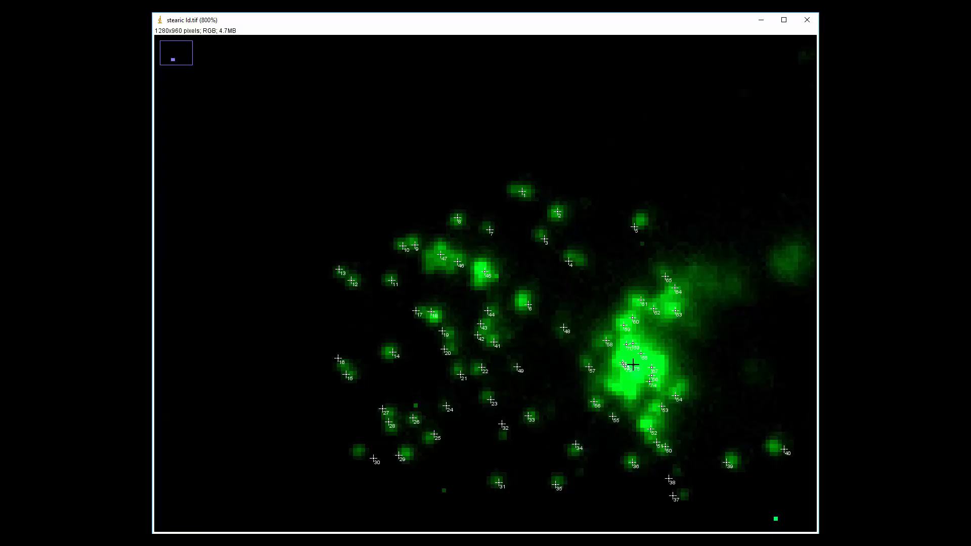
{"action": "left_click", "coordinate": [628, 350]}
{"action": "left_click", "coordinate": [641, 376]}
{"action": "left_click", "coordinate": [639, 377]}
{"action": "left_click", "coordinate": [619, 386]}
{"action": "left_click", "coordinate": [623, 385]}
{"action": "left_click", "coordinate": [630, 382]}
- Examine the ring-shaped droplet cluster of the neighbouring cell at up to 600% and compare it with the marked cell
{"action": "scroll", "coordinate": [635, 391], "scroll_direction": "down", "scroll_amount": 5}
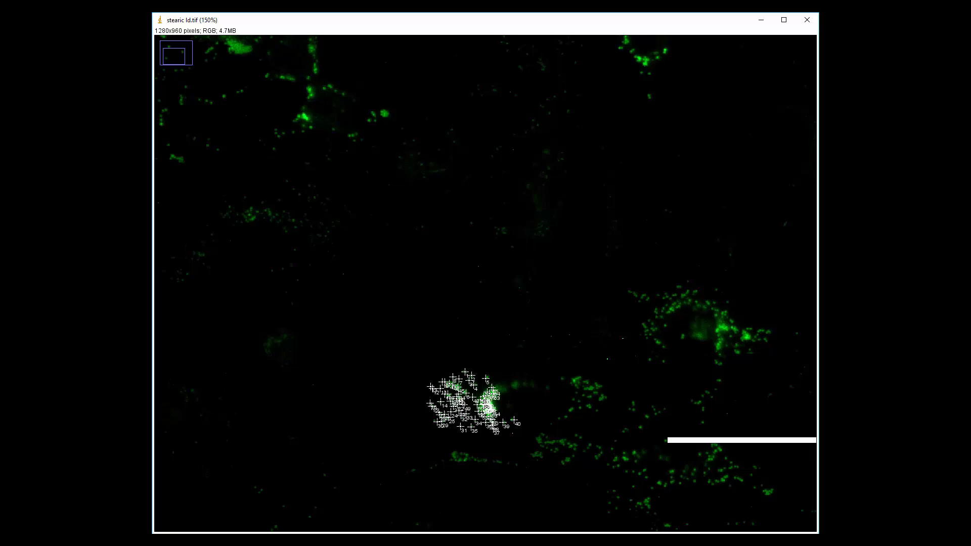
{"action": "left_click", "coordinate": [188, 541]}
{"action": "left_click", "coordinate": [86, 498]}
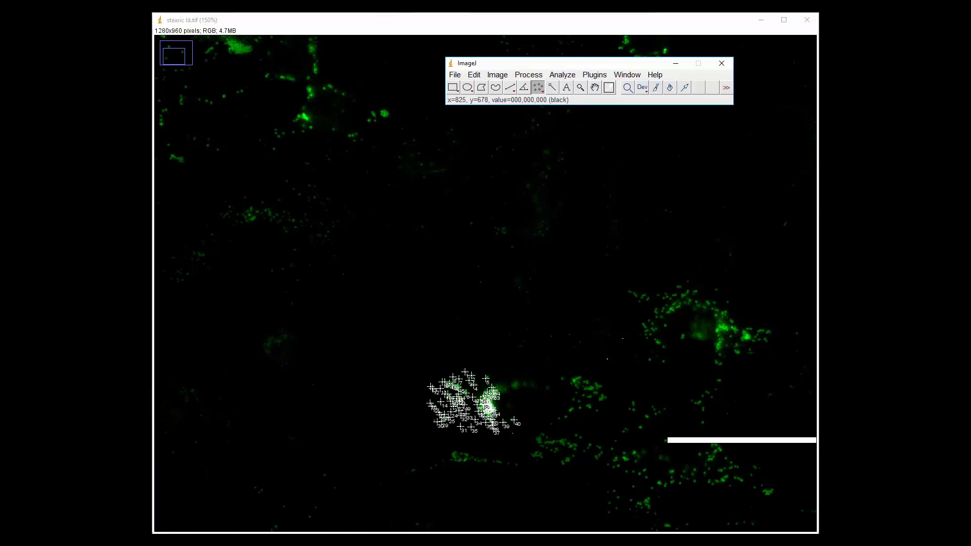
{"action": "left_click", "coordinate": [581, 87]}
{"action": "left_click", "coordinate": [701, 319]}
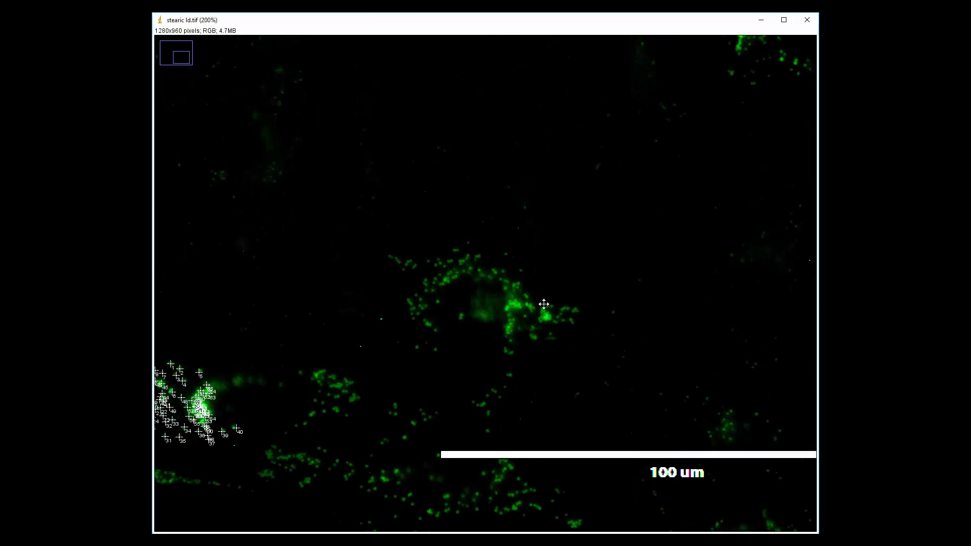
{"action": "left_click", "coordinate": [489, 304]}
{"action": "left_click", "coordinate": [490, 303]}
{"action": "left_click", "coordinate": [490, 303]}
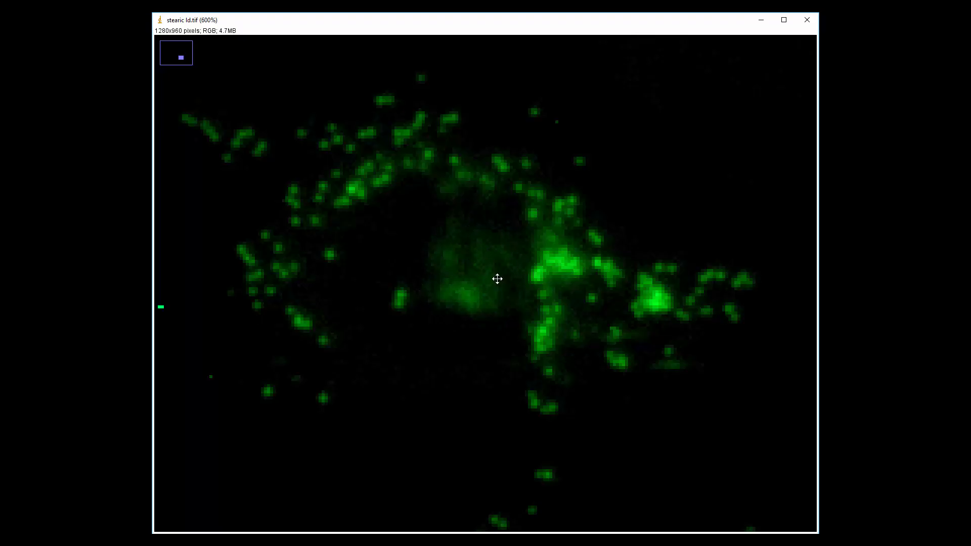
{"action": "right_click", "coordinate": [453, 314]}
{"action": "right_click", "coordinate": [452, 314]}
{"action": "right_click", "coordinate": [452, 314]}
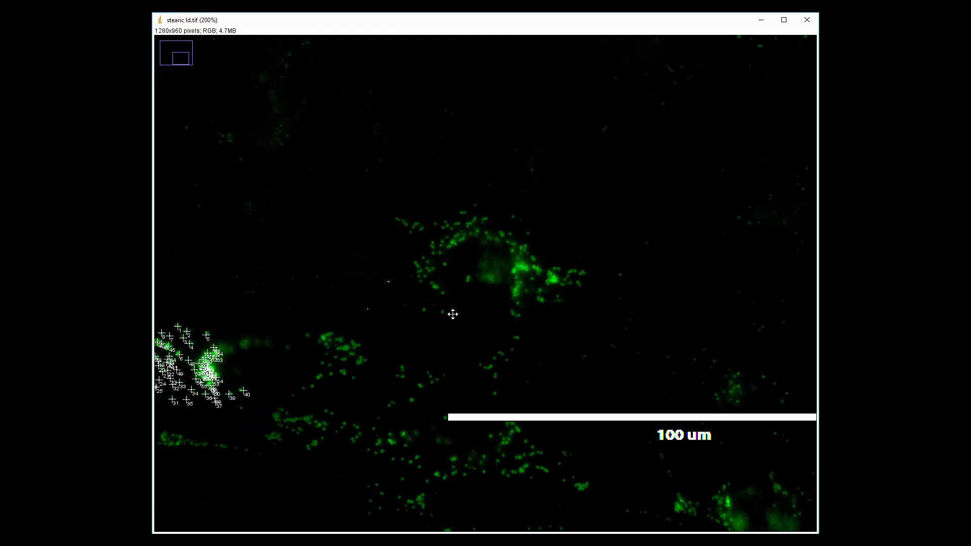
{"action": "right_click", "coordinate": [439, 455]}
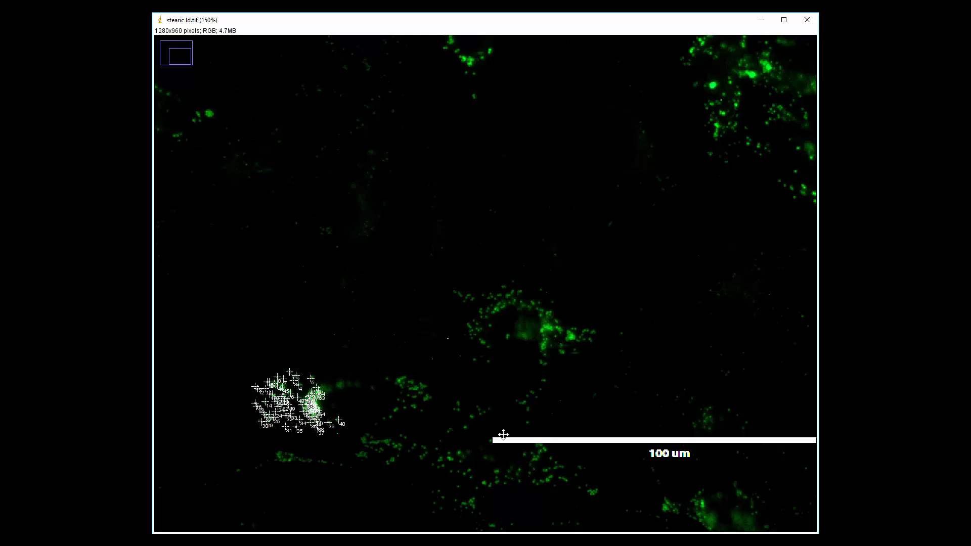
- Close the stearic ld.tif image that carries the multi-point markers, leaving the merged image open
{"action": "right_click", "coordinate": [470, 448]}
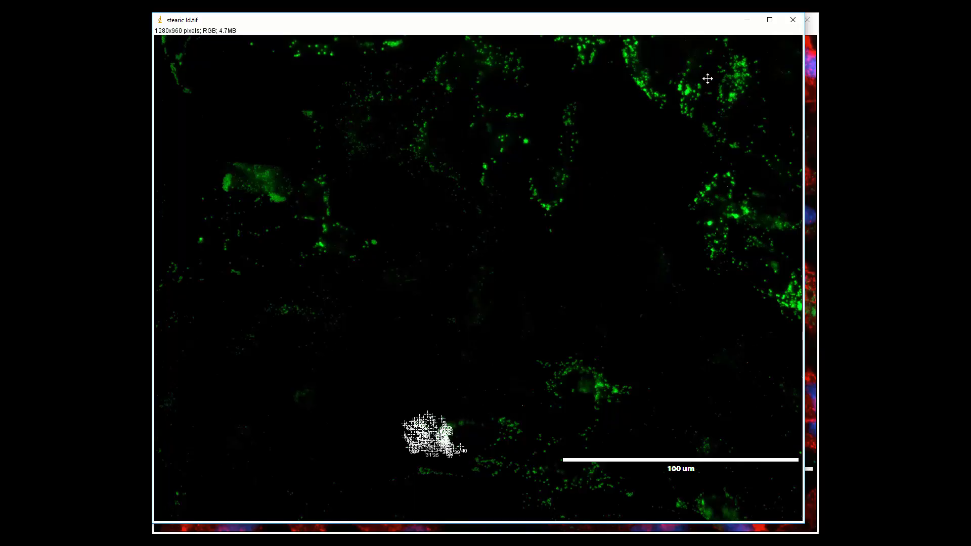
{"action": "left_click", "coordinate": [792, 21]}
{"action": "left_click", "coordinate": [488, 177]}
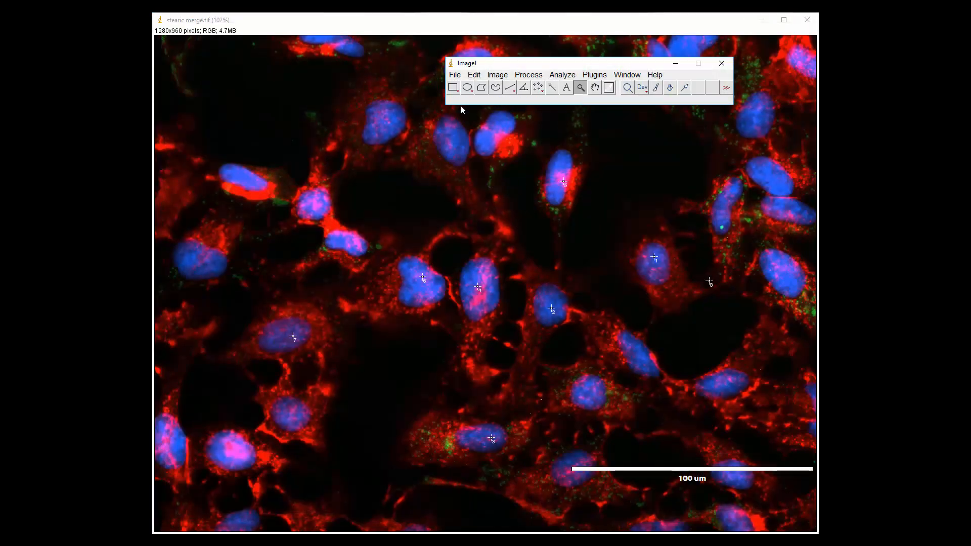
- Reopen stearic ld.tif from file and place its window fully in view over the merged image, below the ImageJ toolbar
{"action": "left_click", "coordinate": [454, 75]}
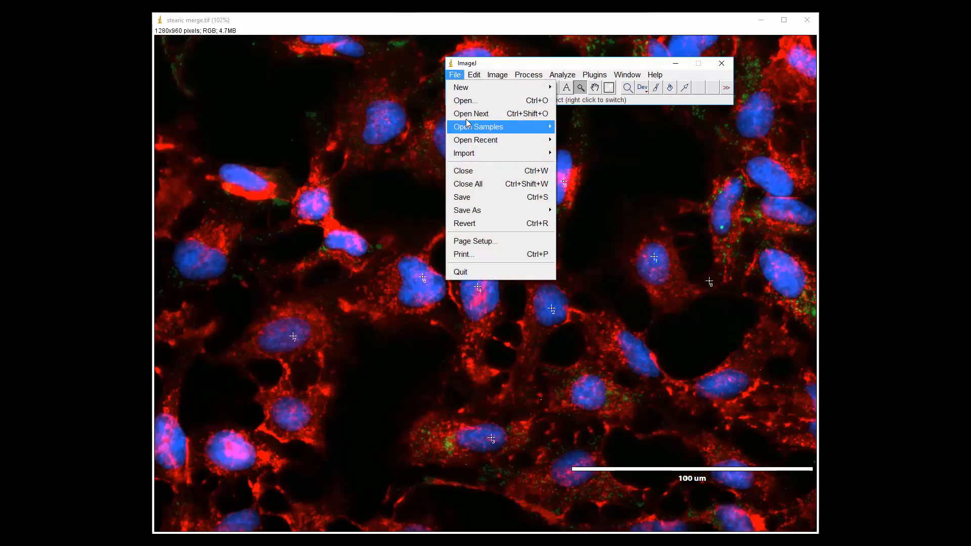
{"action": "left_click", "coordinate": [465, 101]}
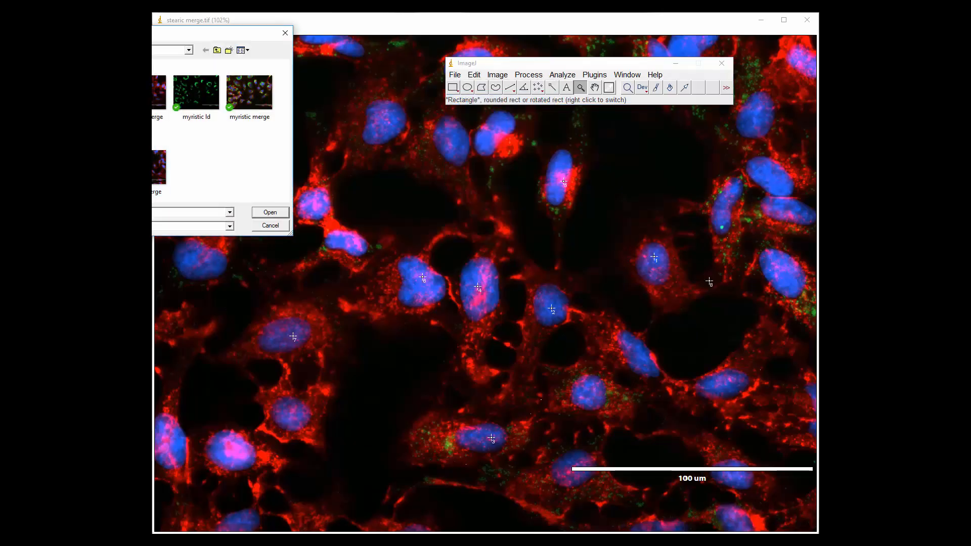
{"action": "key", "text": "Return"}
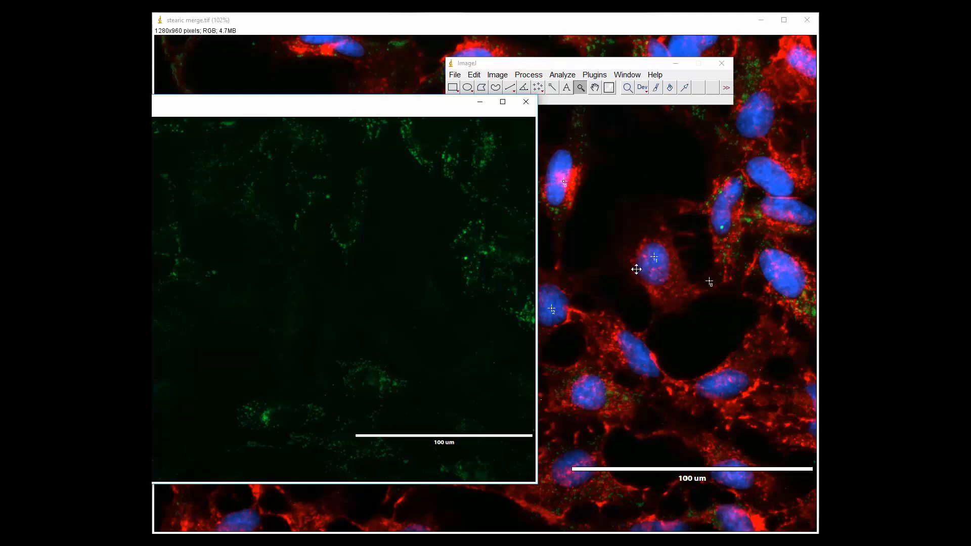
{"action": "left_click_drag", "start_coordinate": [403, 107], "coordinate": [331, 116]}
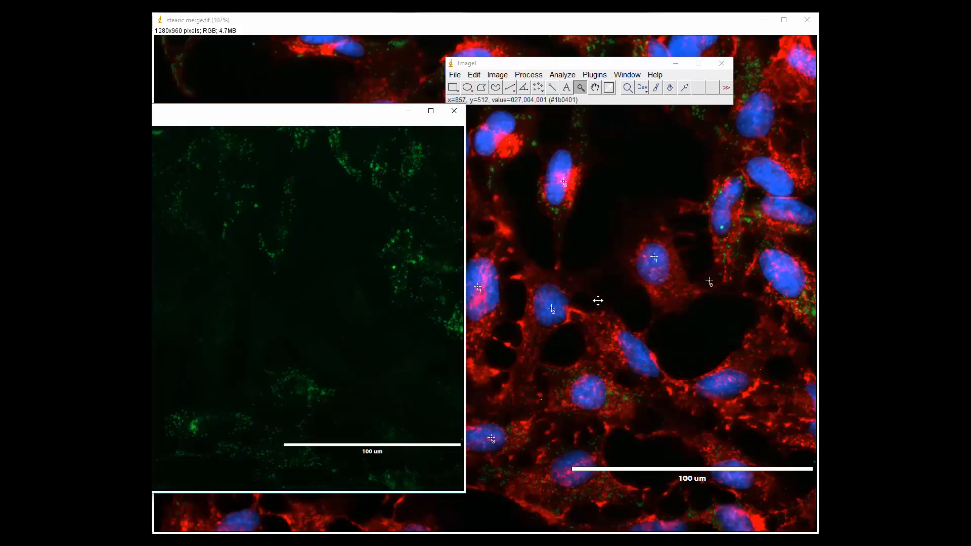
{"action": "left_click_drag", "start_coordinate": [348, 118], "coordinate": [618, 132]}
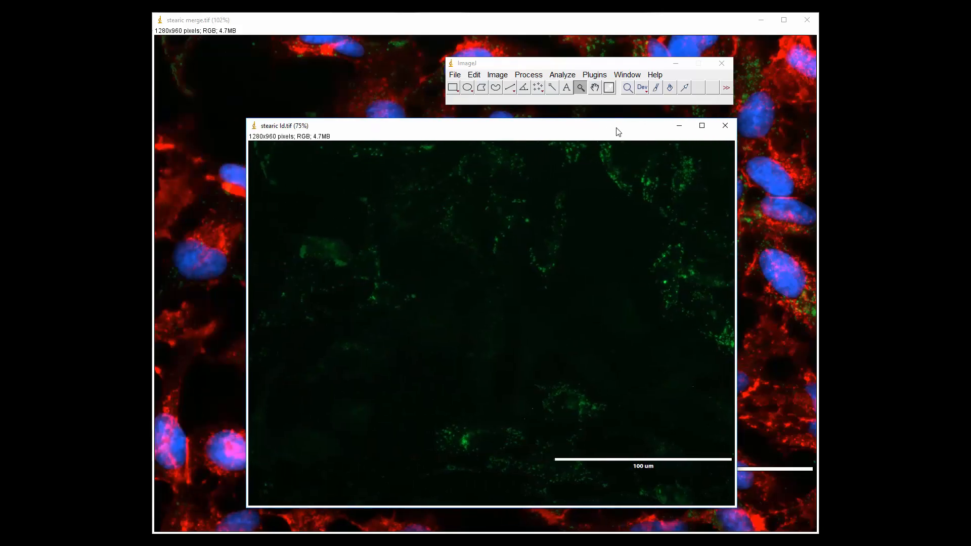